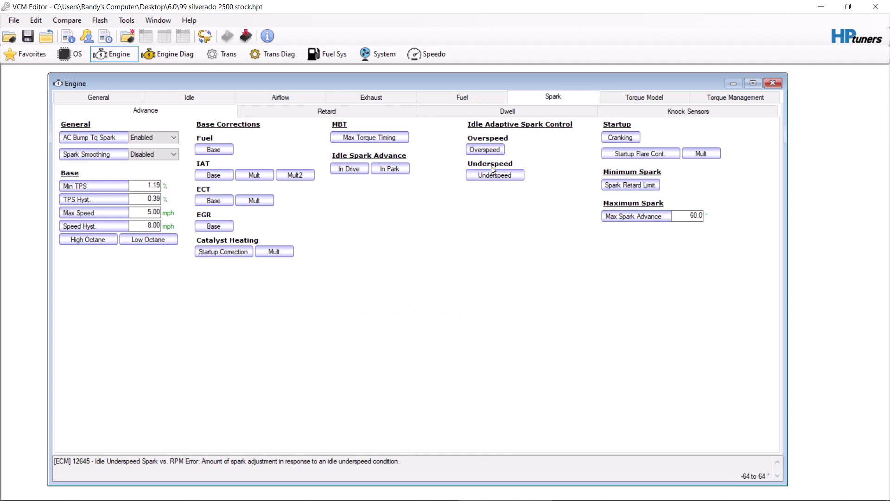
Set the Idle Overspeed Spark vs. RPM Error cells from 25 to 1,000 rpm to -35°
{"action": "left_click", "coordinate": [495, 152]}
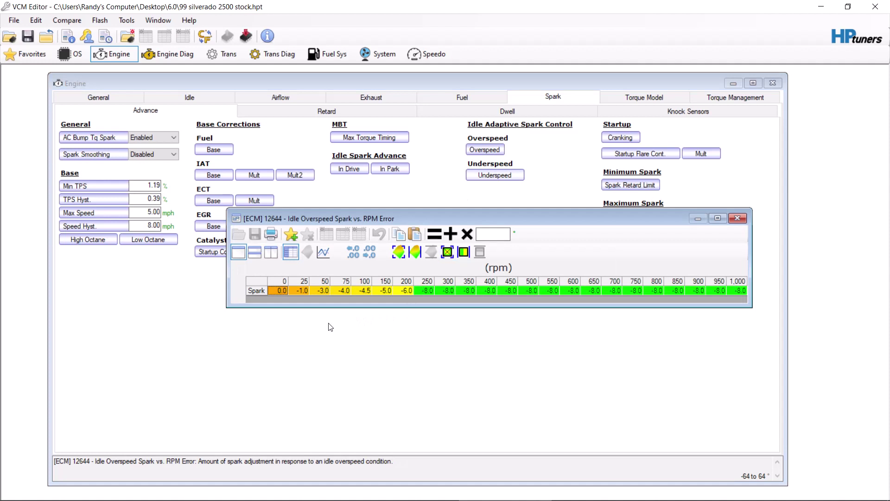
{"action": "left_click_drag", "start_coordinate": [302, 290], "coordinate": [737, 290]}
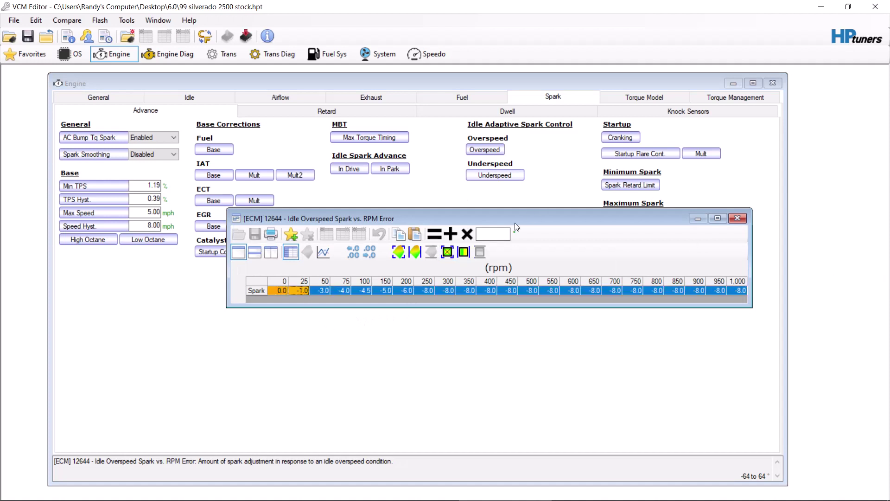
{"action": "type", "text": "-35"}
{"action": "left_click", "coordinate": [435, 233]}
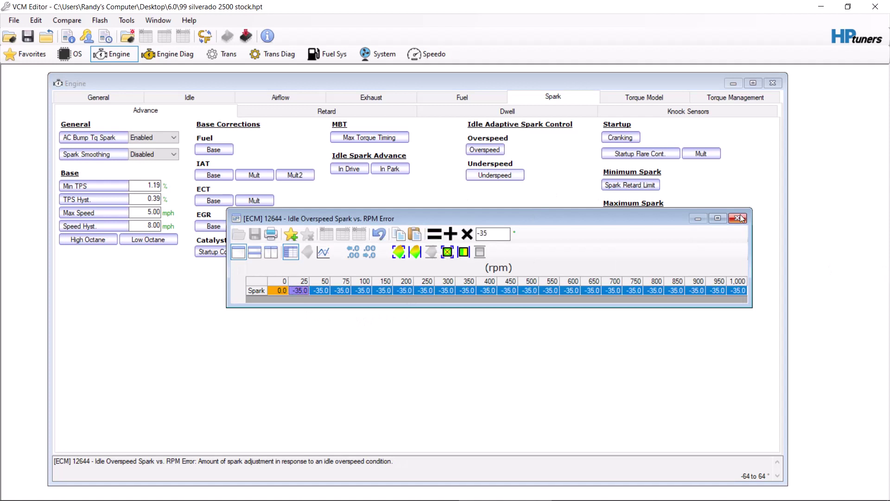
{"action": "left_click", "coordinate": [738, 218]}
Set the Idle Underspeed Spark vs. RPM Error cells from -1,000 to -25 rpm to 35°
{"action": "left_click", "coordinate": [495, 175]}
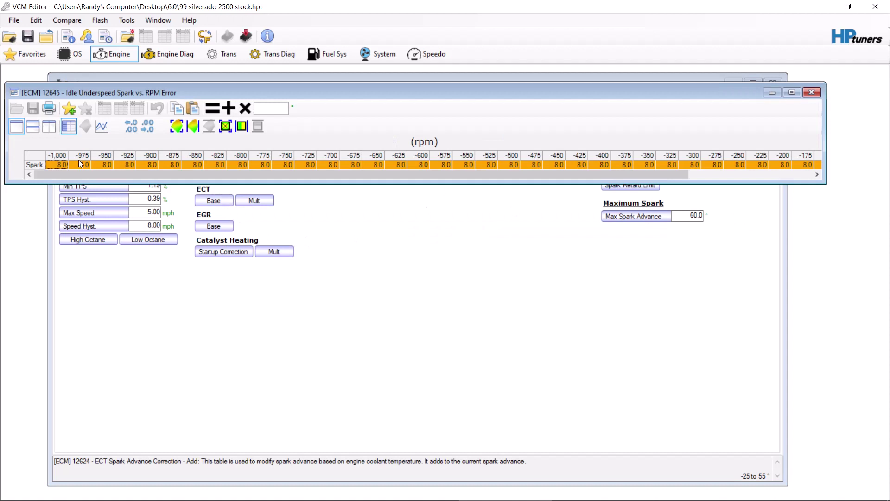
{"action": "left_click_drag", "start_coordinate": [60, 166], "coordinate": [792, 173]}
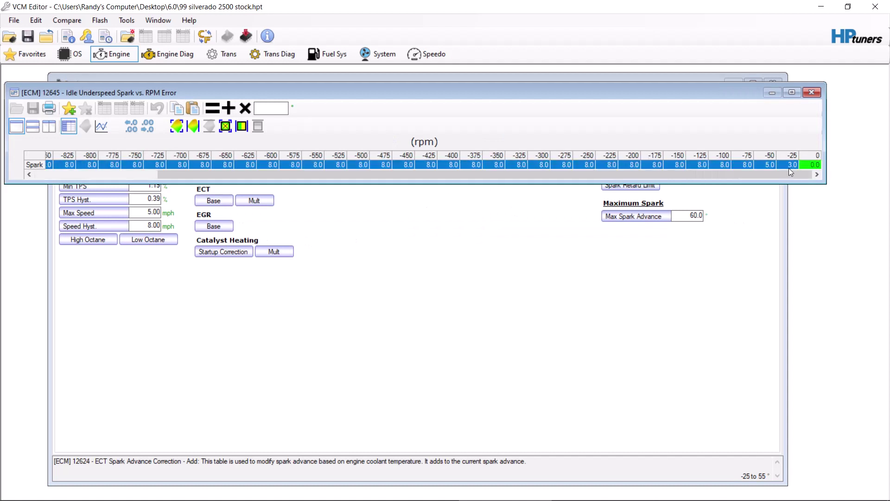
{"action": "type", "text": "35"}
{"action": "left_click", "coordinate": [213, 108]}
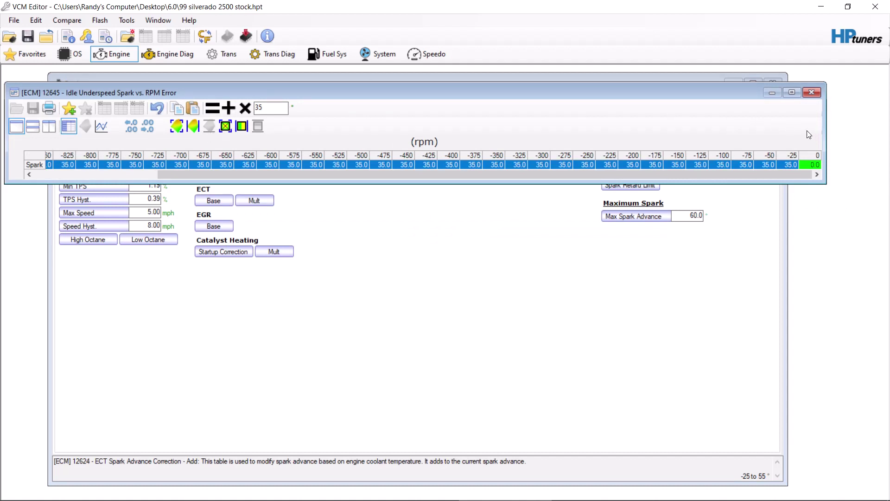
{"action": "left_click", "coordinate": [817, 93]}
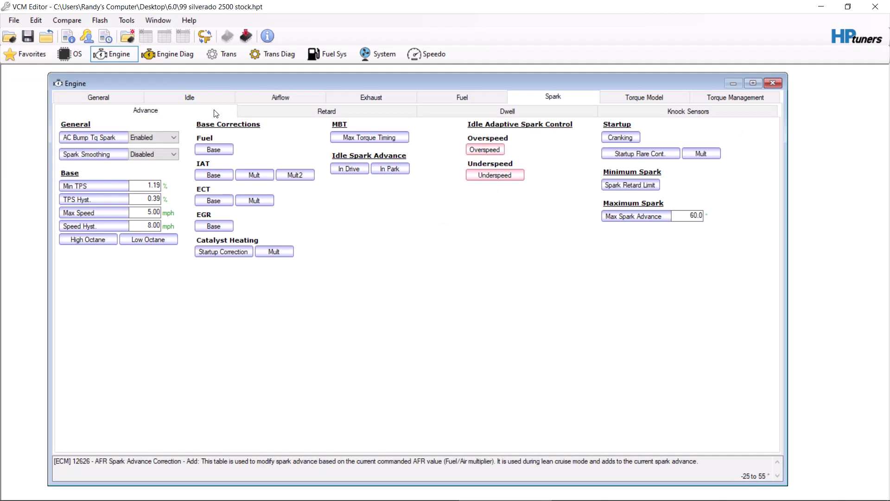
Set the base target idle speed to 700 rpm for all gear and A/C rows from 111 to 284 °F coolant temperature
{"action": "left_click", "coordinate": [207, 99]}
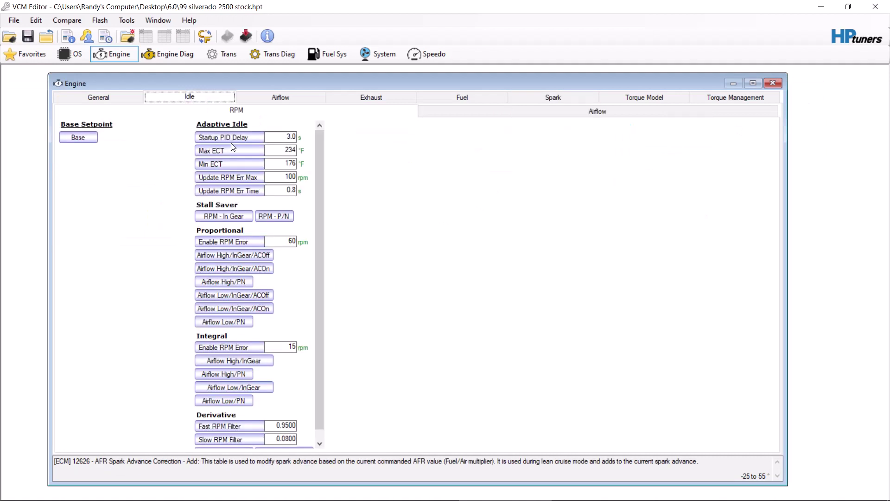
{"action": "left_click", "coordinate": [78, 138]}
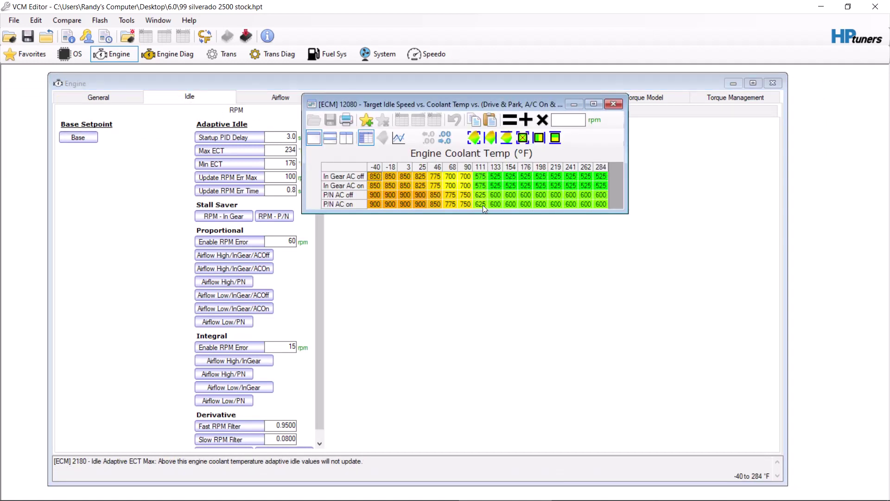
{"action": "left_click_drag", "start_coordinate": [483, 205], "coordinate": [673, 145]}
{"action": "left_click", "coordinate": [574, 121]}
{"action": "type", "text": "700"}
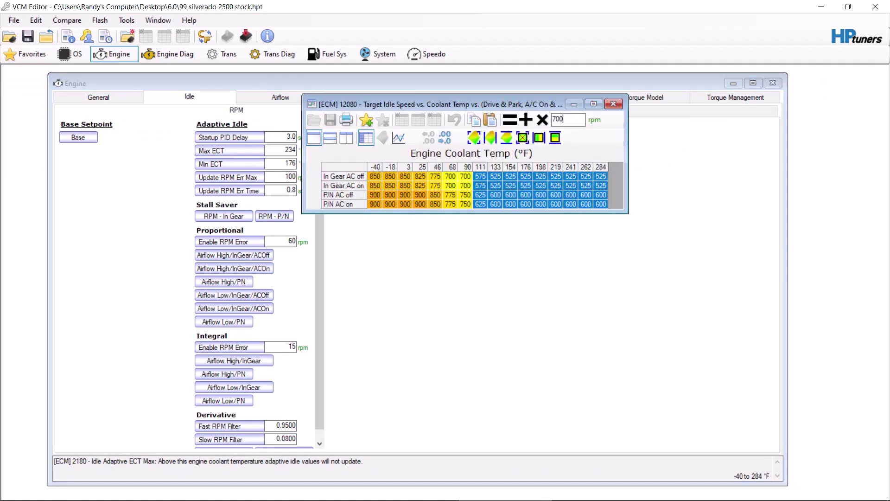
{"action": "left_click", "coordinate": [510, 120]}
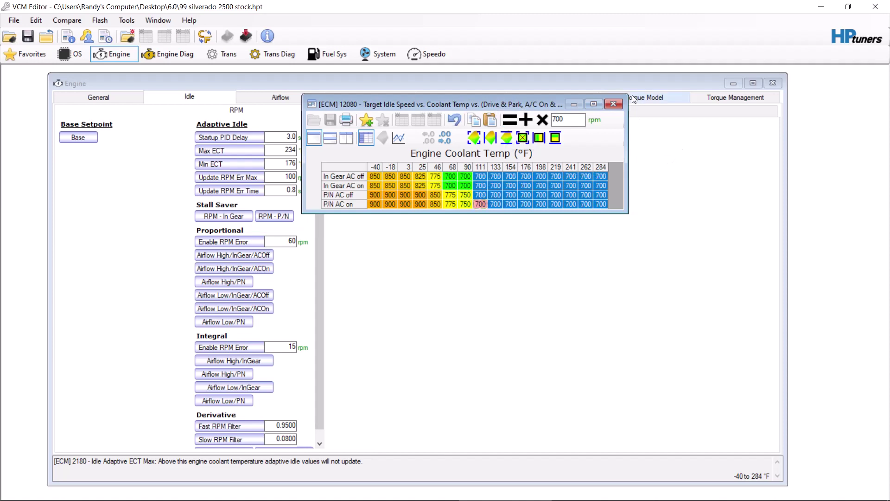
{"action": "left_click", "coordinate": [613, 104]}
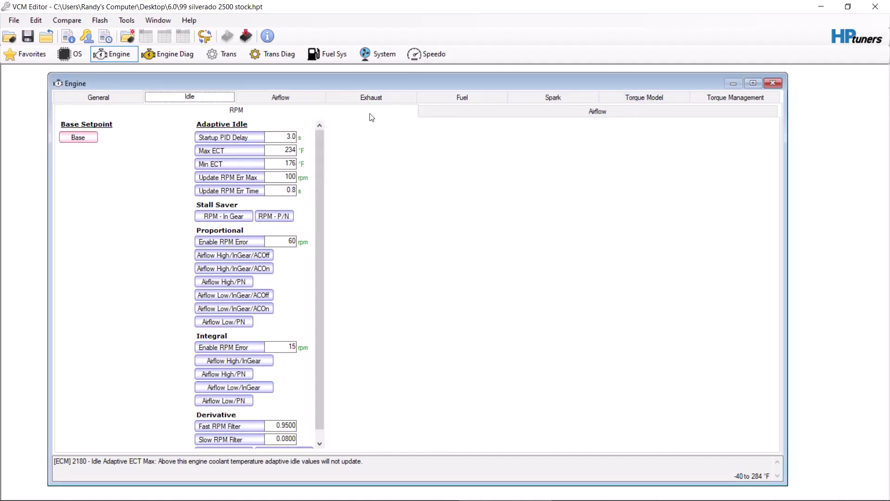
Set the base running Idle Airflow to 7 g/s for Gear and P/N from 140 to 284 °F coolant temperature
{"action": "left_click", "coordinate": [500, 108]}
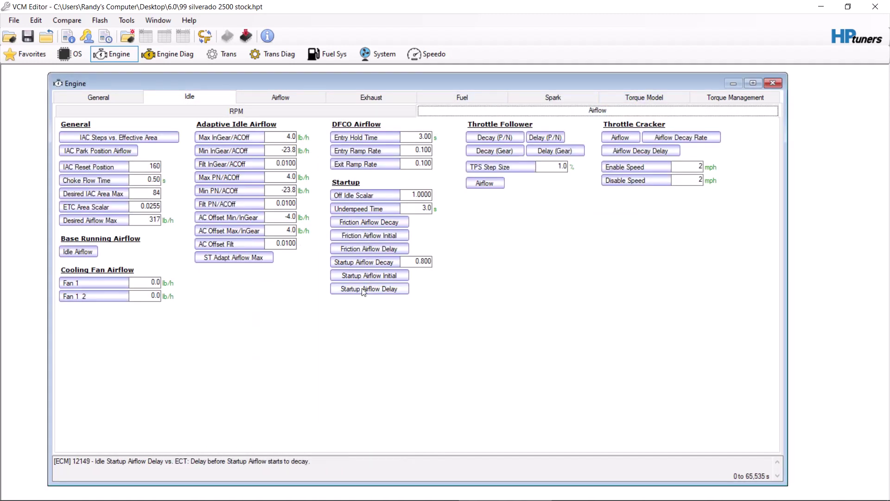
{"action": "left_click", "coordinate": [94, 255]}
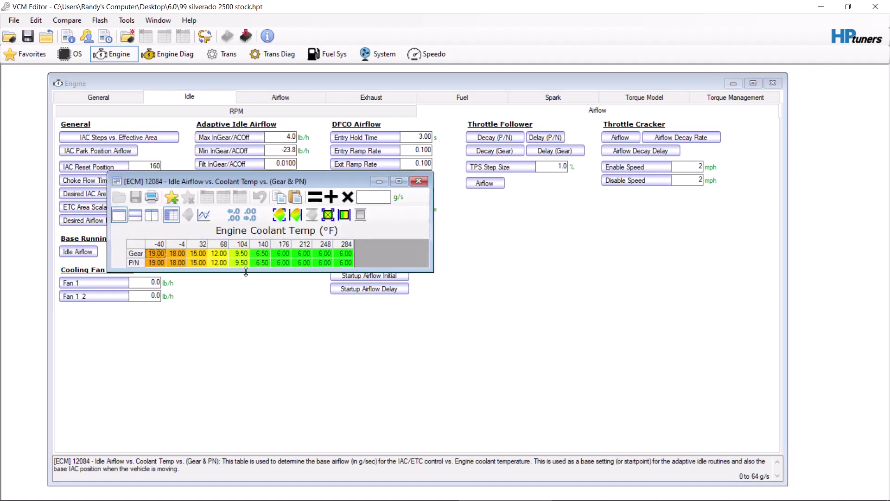
{"action": "left_click_drag", "start_coordinate": [268, 254], "coordinate": [347, 263]}
{"action": "left_click", "coordinate": [380, 197]}
{"action": "type", "text": "7"}
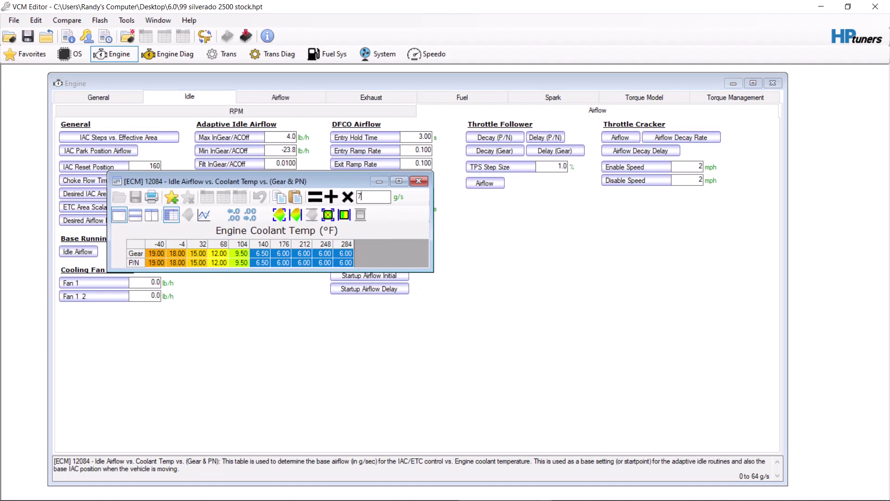
{"action": "left_click", "coordinate": [313, 196]}
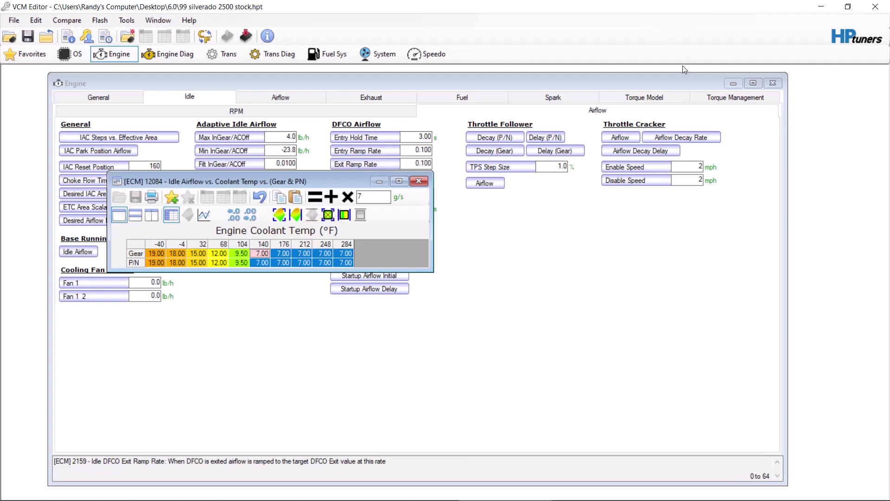
Close the 99 silverado 2500 stock tune without saving and bring up the 2010 Camaro SS tune
{"action": "left_click", "coordinate": [877, 11]}
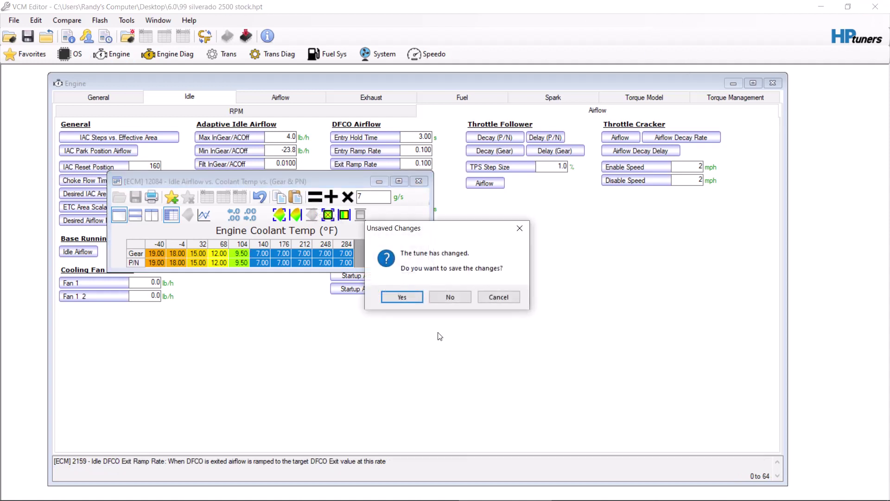
{"action": "left_click", "coordinate": [445, 296]}
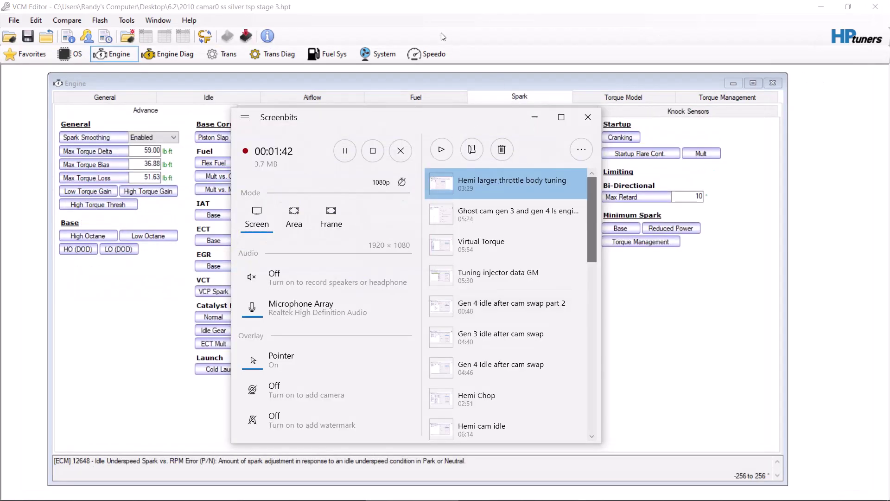
{"action": "left_click", "coordinate": [443, 37]}
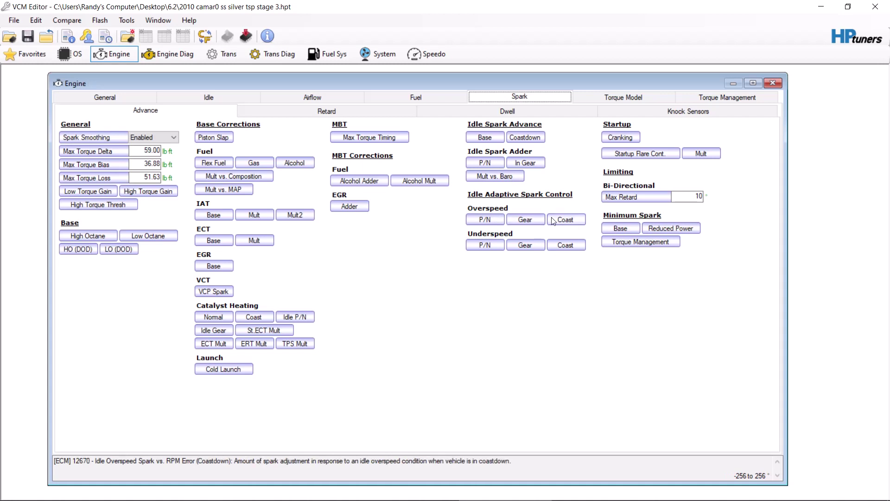
Set every cell of the P/N Idle Overspeed Spark vs. RPM Error table to -35°
{"action": "left_click", "coordinate": [493, 216]}
{"action": "left_click", "coordinate": [116, 172]}
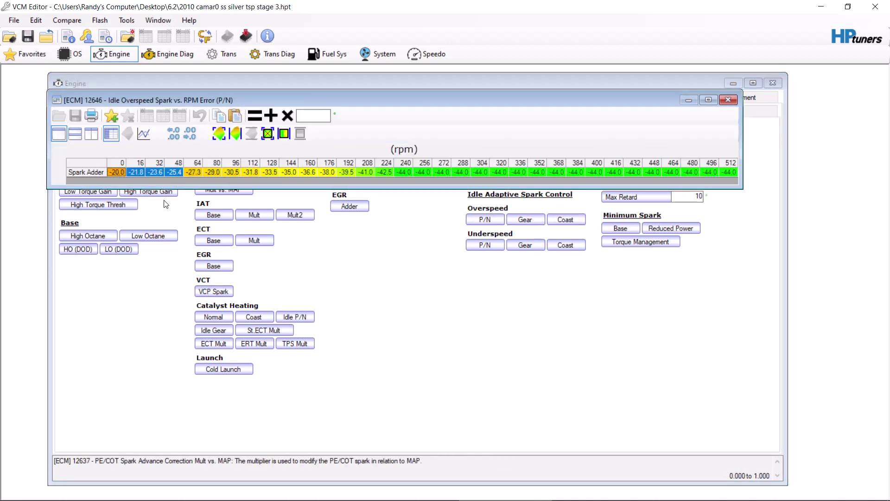
{"action": "left_click_drag", "start_coordinate": [117, 173], "coordinate": [729, 173]}
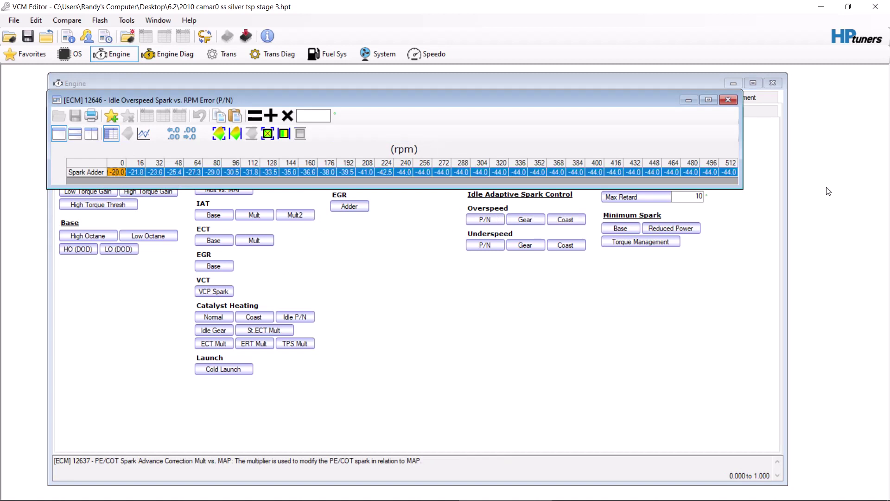
{"action": "left_click", "coordinate": [308, 117]}
{"action": "type", "text": "-35"}
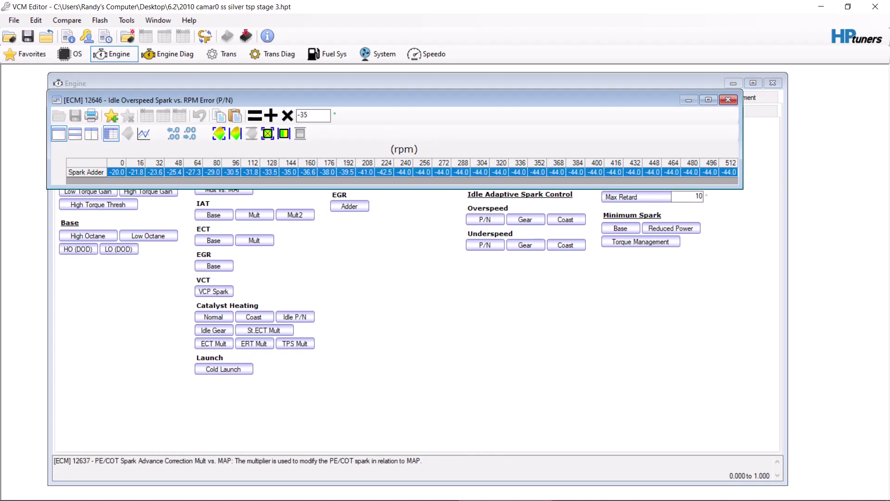
{"action": "left_click", "coordinate": [254, 115]}
{"action": "left_click", "coordinate": [727, 100]}
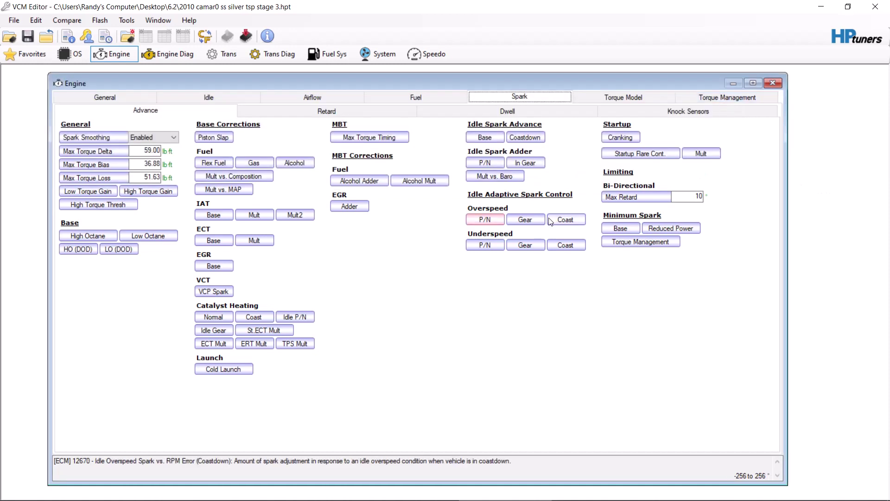
Set every cell of the In Gear Idle Overspeed Spark vs. RPM Error table to -35°
{"action": "left_click", "coordinate": [525, 220]}
{"action": "left_click", "coordinate": [128, 214]}
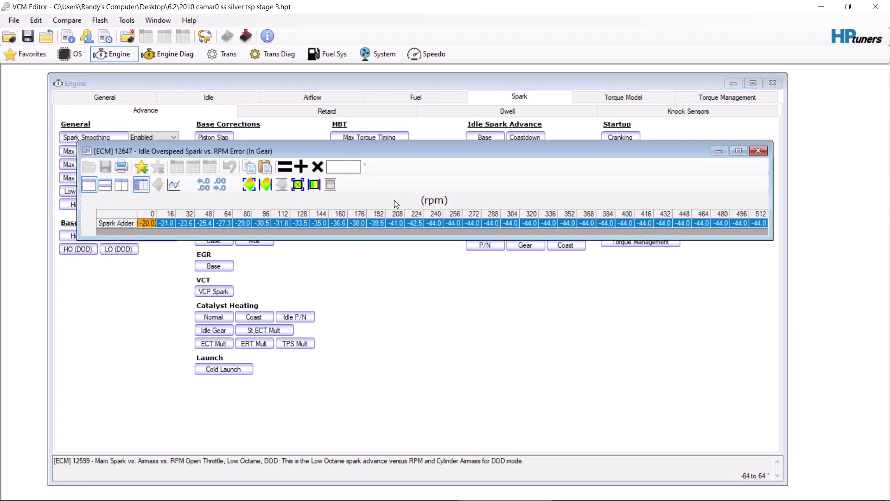
{"action": "left_click", "coordinate": [332, 166]}
{"action": "type", "text": "-35"}
{"action": "left_click", "coordinate": [284, 166]}
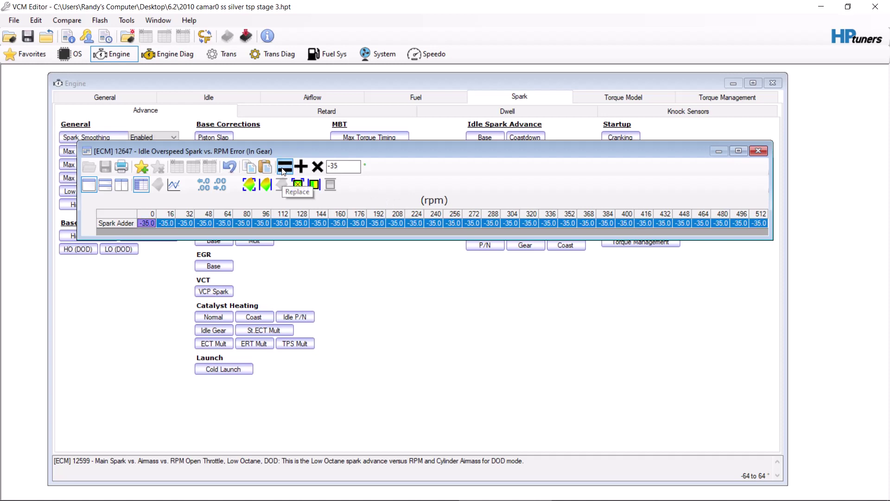
{"action": "left_click", "coordinate": [761, 149]}
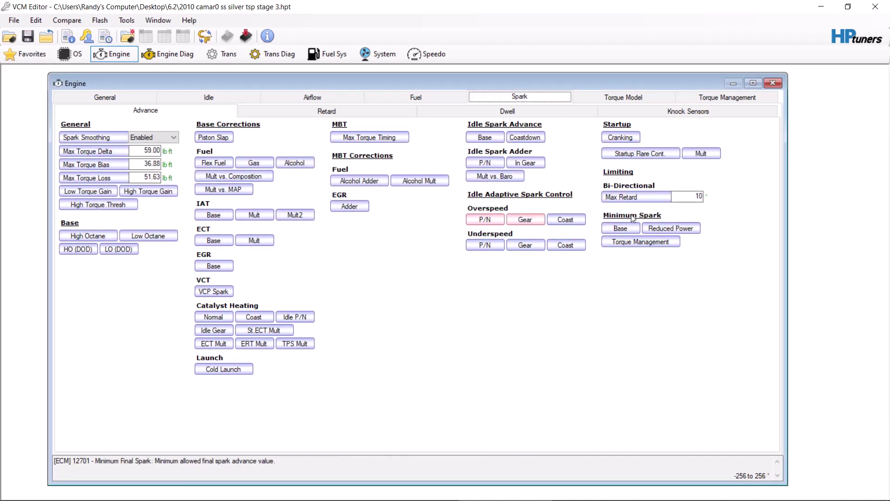
Check the coastdown overspeed spark table, and set every cell of the P/N Idle Underspeed Spark vs. RPM Error table to 35°
{"action": "left_click", "coordinate": [565, 223]}
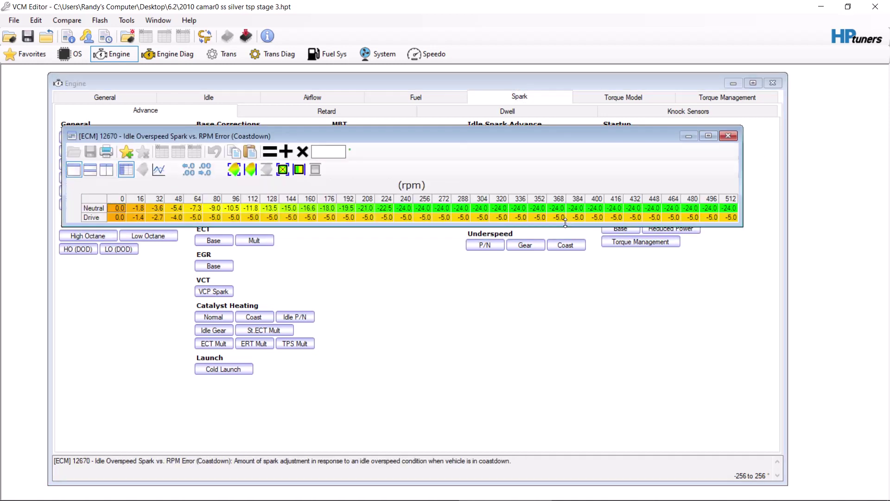
{"action": "left_click", "coordinate": [728, 136]}
{"action": "left_click", "coordinate": [485, 245]}
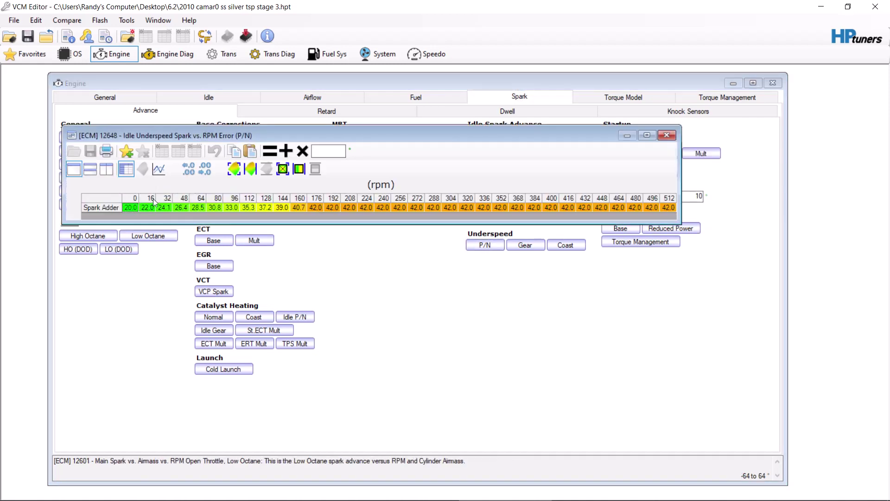
{"action": "left_click", "coordinate": [112, 200]}
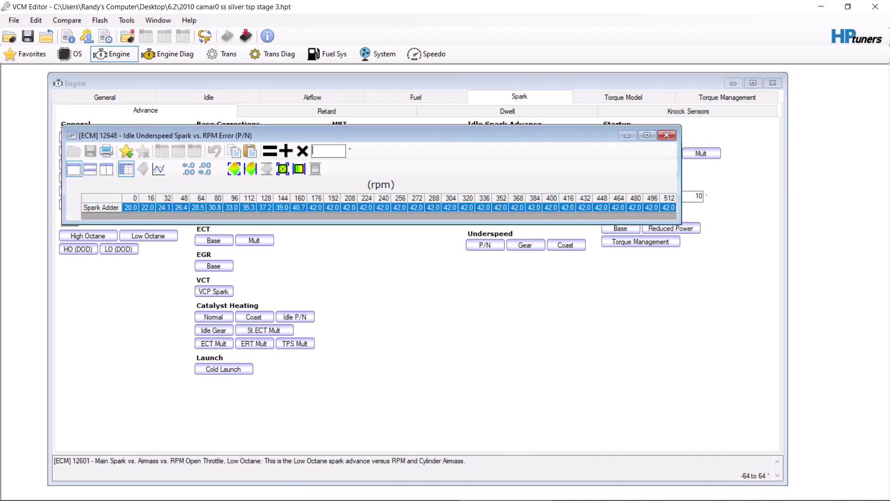
{"action": "type", "text": "35"}
{"action": "left_click", "coordinate": [270, 151]}
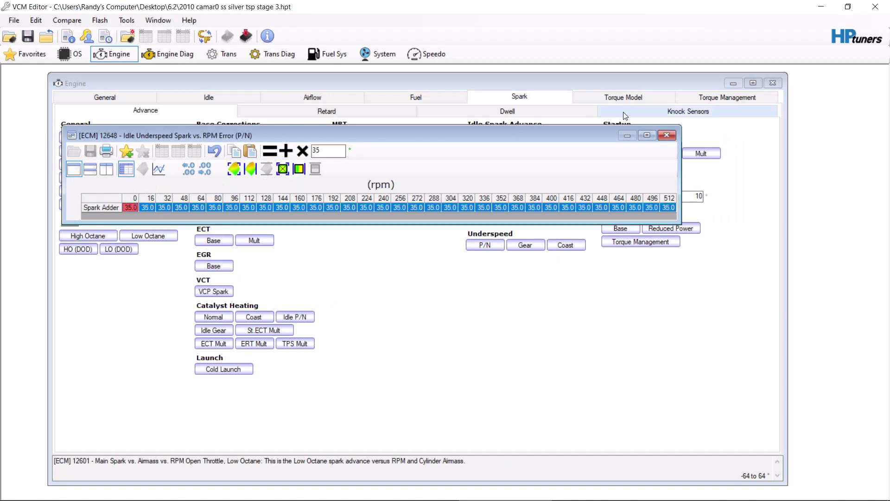
{"action": "left_click", "coordinate": [666, 134]}
Set the In Gear Idle Underspeed Spark vs. RPM Error table to 35°, with the 0 rpm cell at 0
{"action": "left_click", "coordinate": [526, 244]}
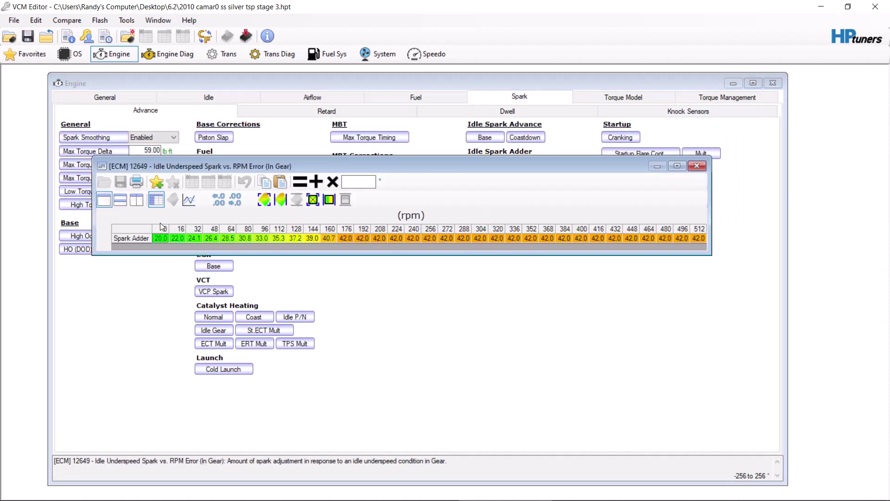
{"action": "left_click", "coordinate": [135, 237]}
{"action": "left_click", "coordinate": [352, 181]}
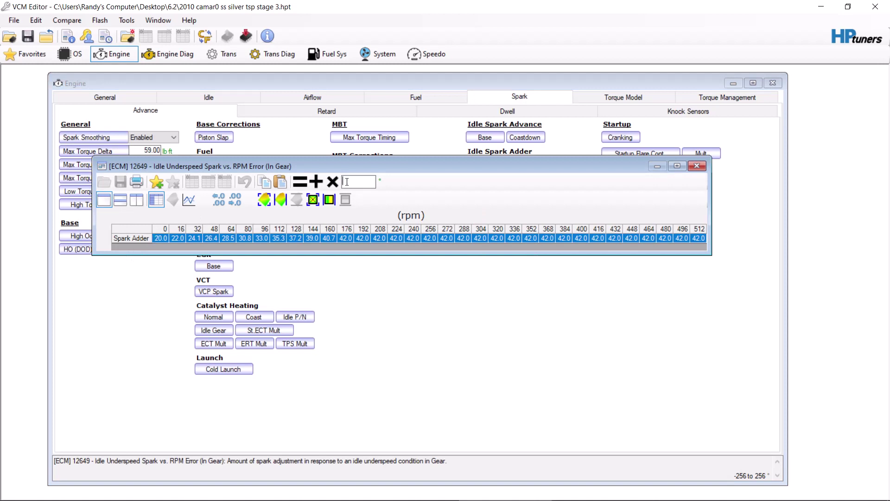
{"action": "type", "text": "35"}
{"action": "left_click", "coordinate": [308, 184]}
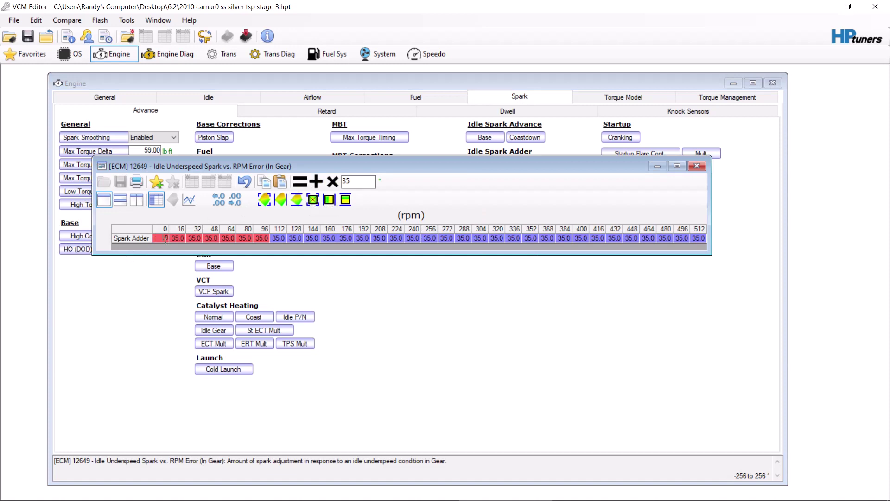
{"action": "left_click", "coordinate": [190, 237]}
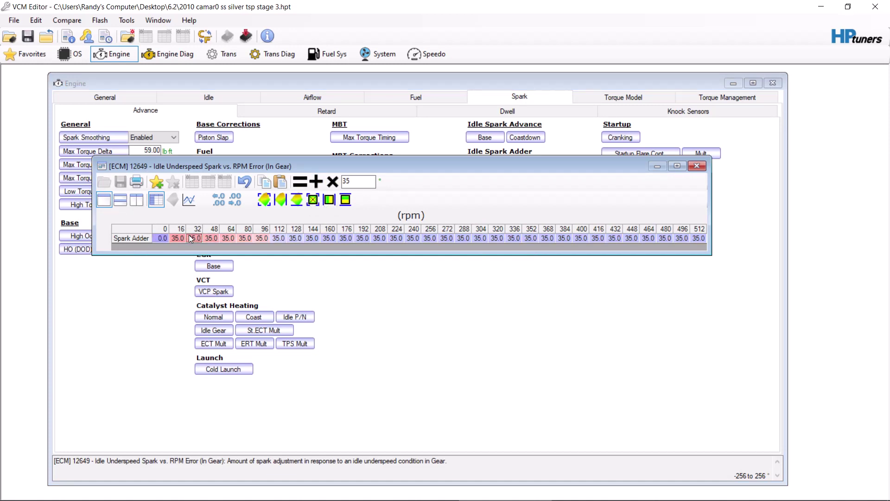
{"action": "left_click", "coordinate": [699, 163]}
Set the 0 rpm cell to 0 in both the In Gear and P/N Idle Overspeed Spark vs. RPM Error tables
{"action": "left_click", "coordinate": [522, 220]}
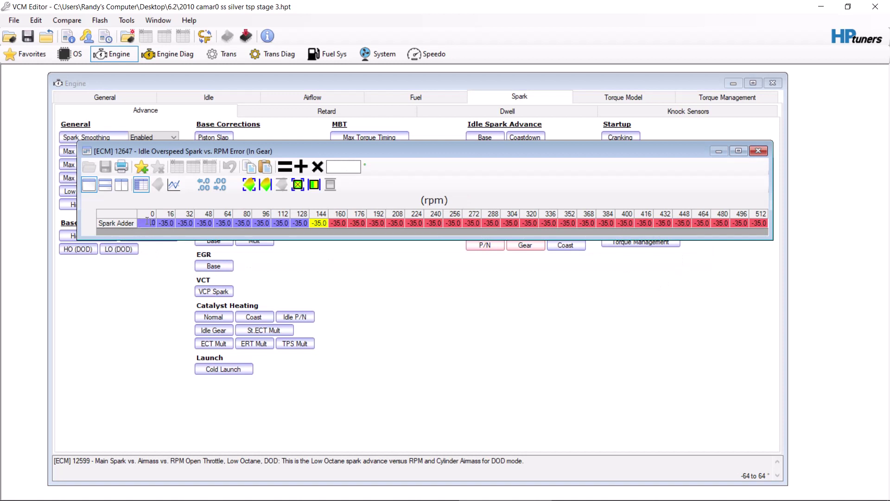
{"action": "key", "text": "ctrl+v"}
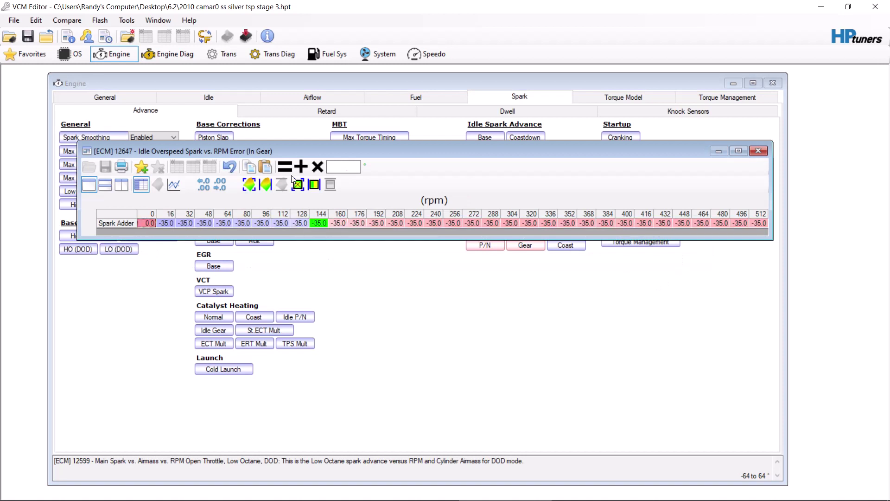
{"action": "left_click", "coordinate": [758, 151]}
{"action": "left_click", "coordinate": [489, 215]}
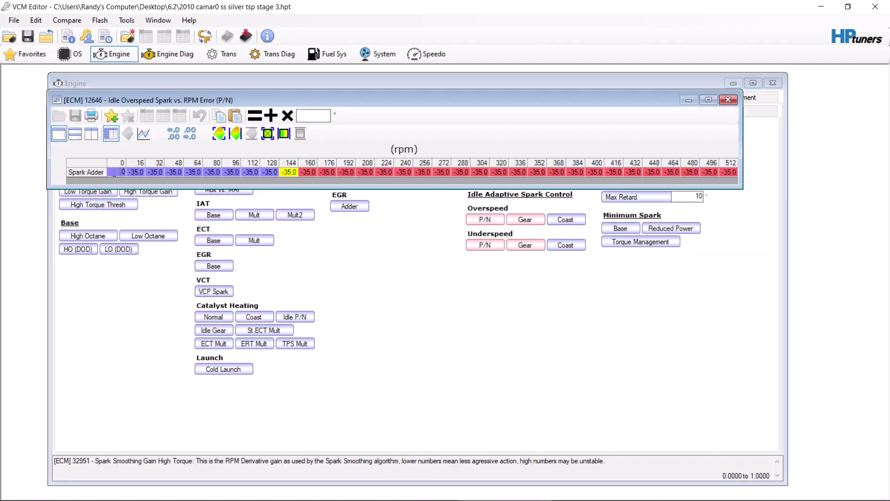
{"action": "left_click", "coordinate": [218, 133]}
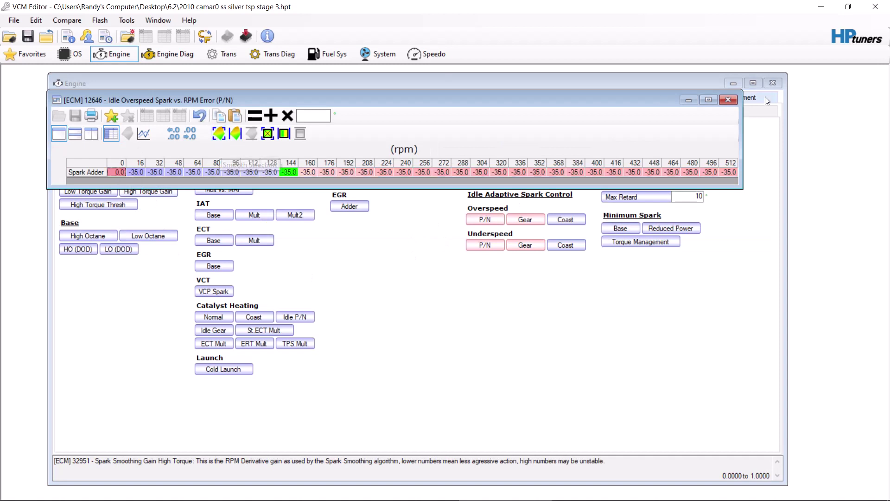
{"action": "left_click", "coordinate": [735, 99]}
Set the 0 rpm cell of the P/N Idle Underspeed Spark vs. RPM Error table to 0
{"action": "left_click", "coordinate": [487, 243]}
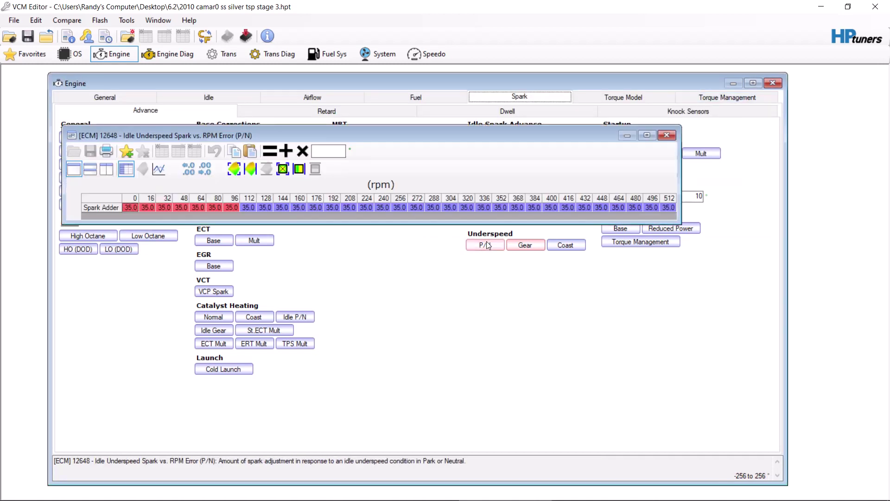
{"action": "left_click", "coordinate": [320, 151]}
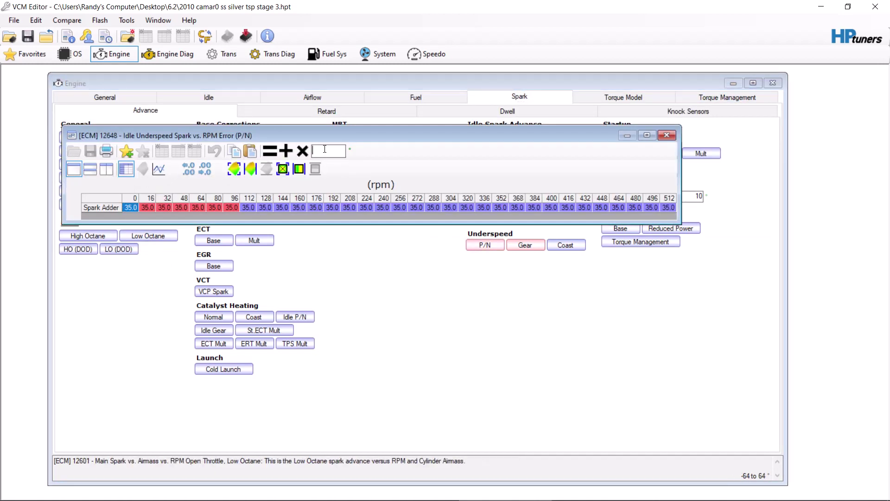
{"action": "type", "text": "0"}
{"action": "left_click", "coordinate": [270, 151]}
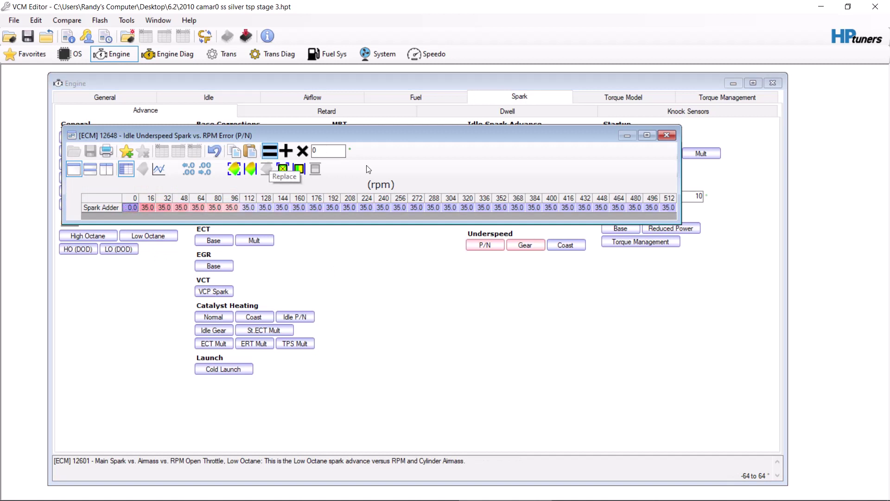
{"action": "left_click", "coordinate": [668, 136]}
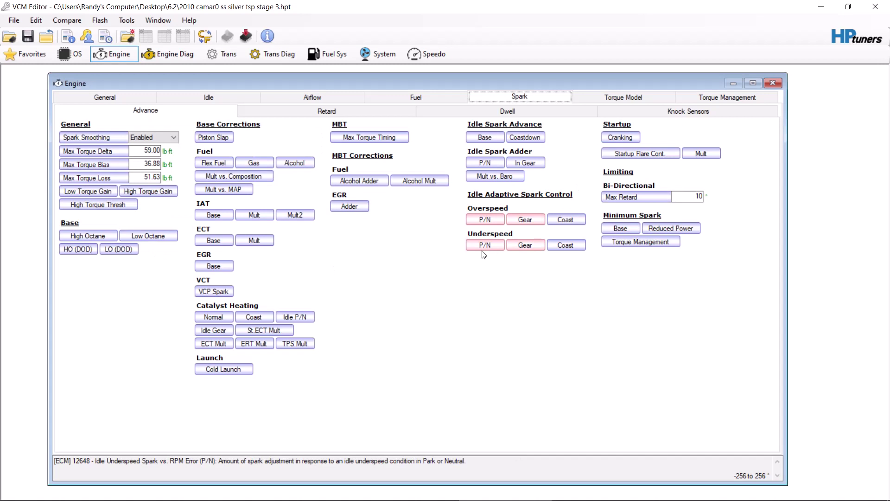
Review the idle RPM settings: the base target idle speed, P/N startup idle speed and minimum VSS setpoint tables
{"action": "left_click", "coordinate": [208, 97]}
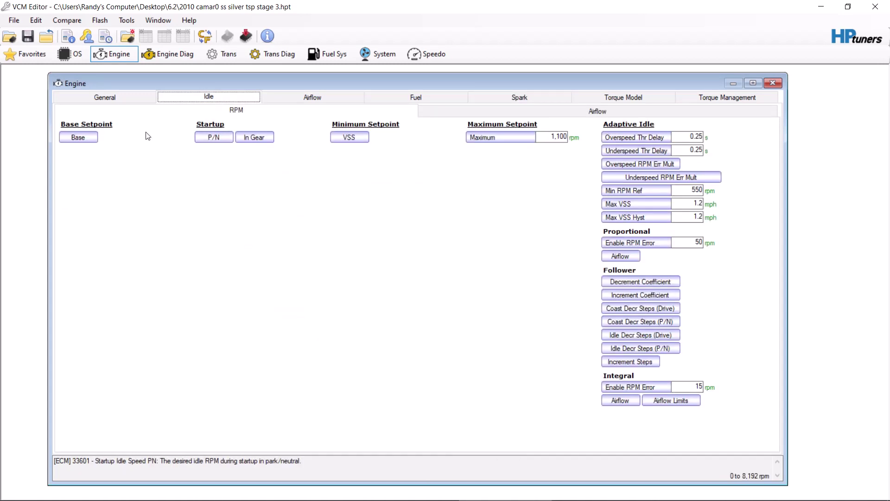
{"action": "left_click", "coordinate": [78, 137]}
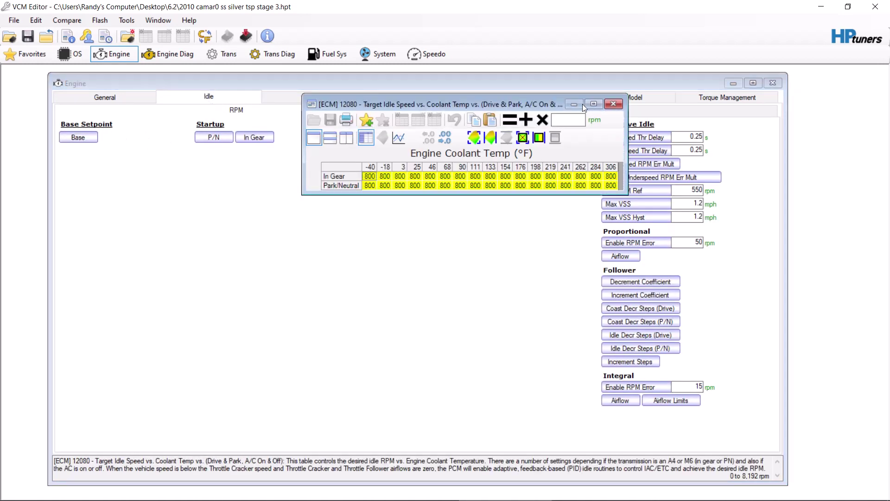
{"action": "left_click", "coordinate": [620, 103]}
{"action": "left_click", "coordinate": [226, 138]}
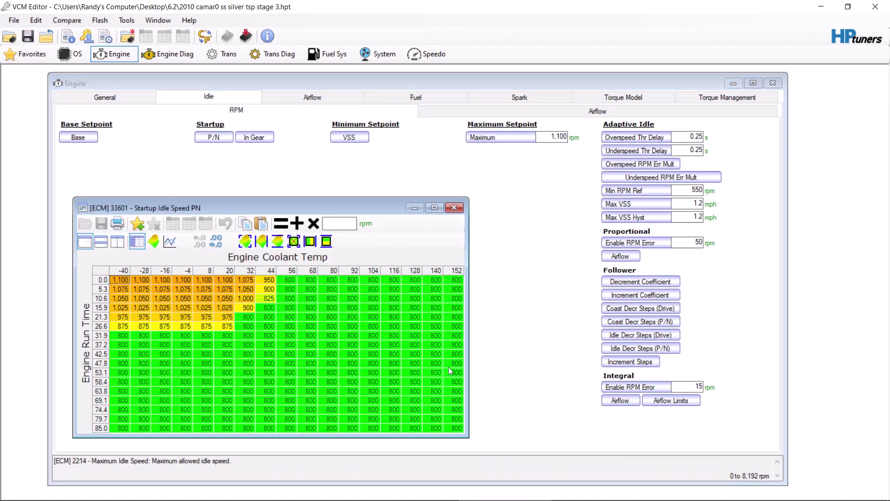
{"action": "left_click", "coordinate": [454, 207]}
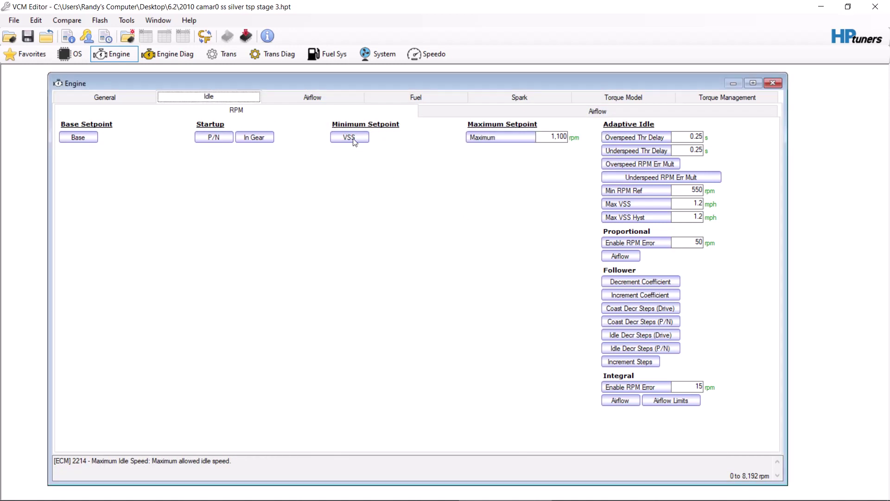
{"action": "left_click", "coordinate": [349, 138]}
{"action": "left_click", "coordinate": [452, 194]}
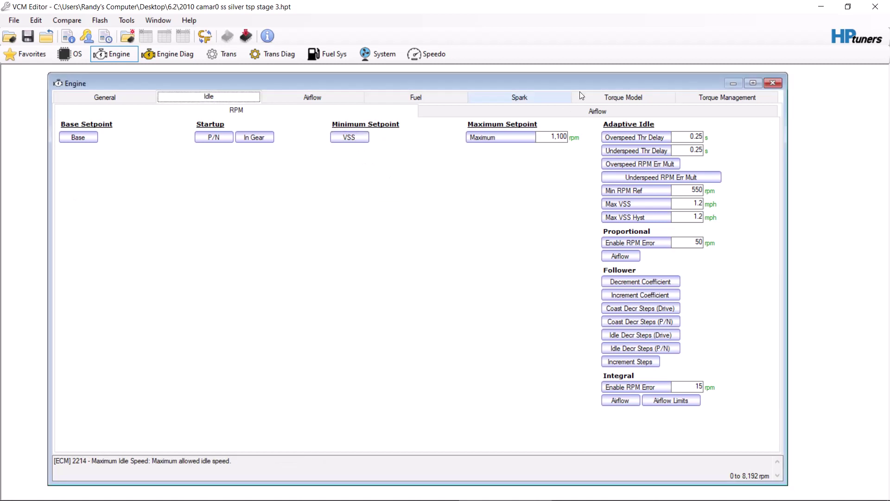
Examine the low-RPM cells of the Final Idle Airflow Minimum vs. RPM vs. Gear table and return to the idle RPM settings
{"action": "left_click", "coordinate": [598, 111]}
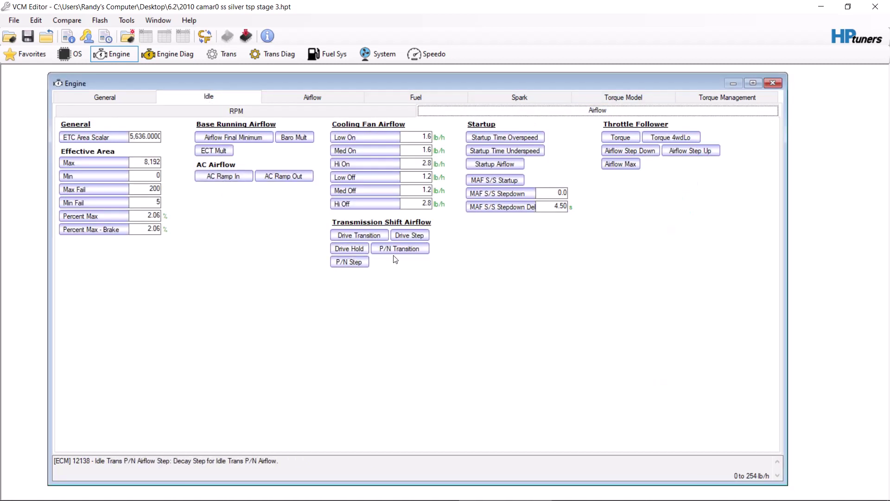
{"action": "left_click", "coordinate": [248, 137]}
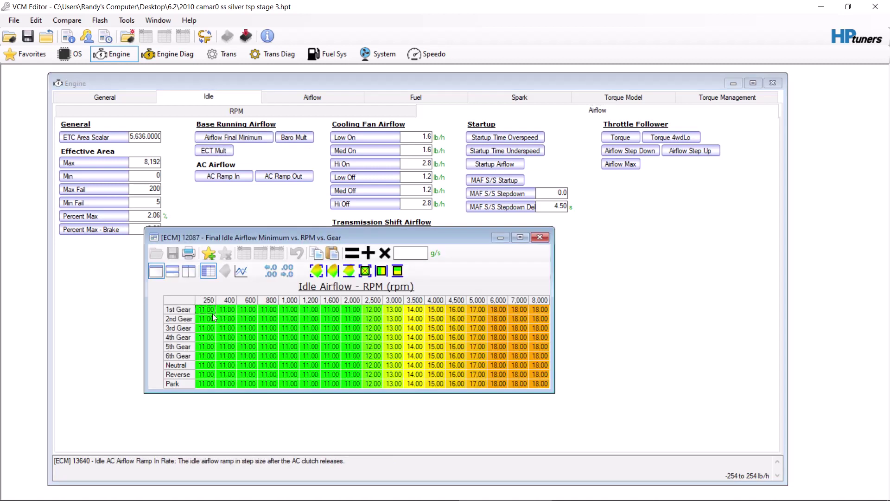
{"action": "left_click_drag", "start_coordinate": [207, 314], "coordinate": [316, 354]}
{"action": "left_click", "coordinate": [272, 327]}
{"action": "left_click", "coordinate": [539, 237]}
{"action": "left_click", "coordinate": [369, 114]}
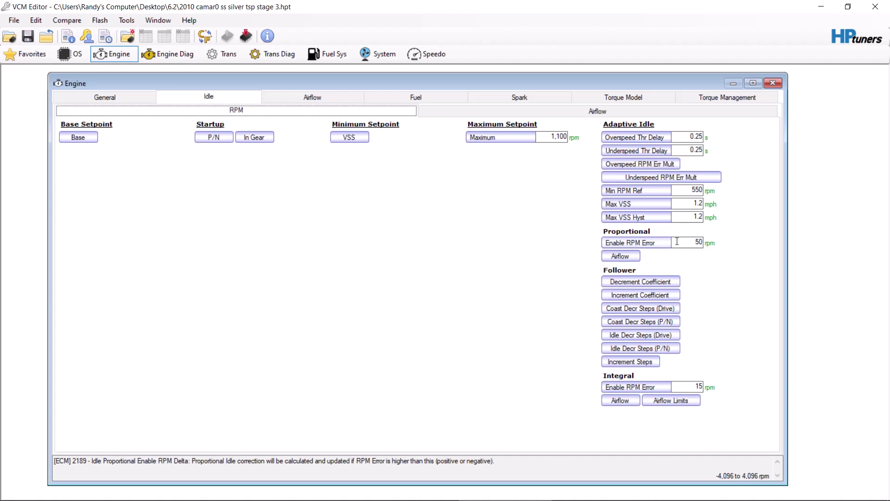
{"action": "left_click", "coordinate": [405, 494]}
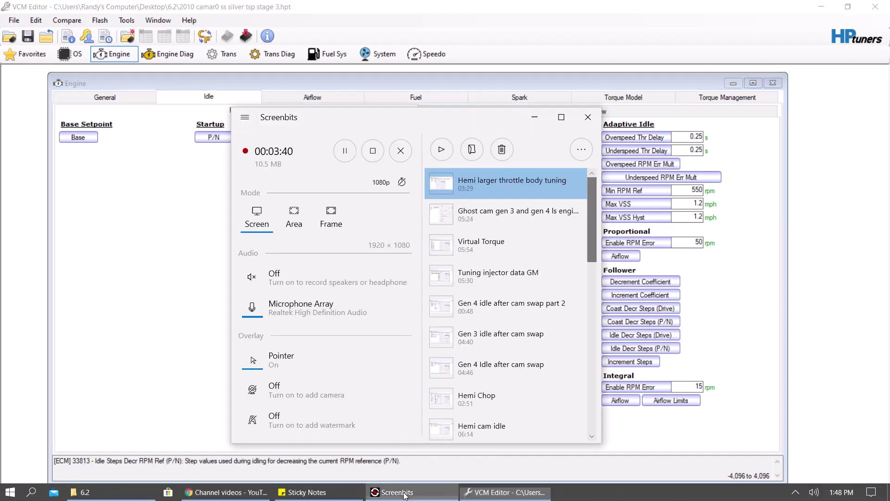